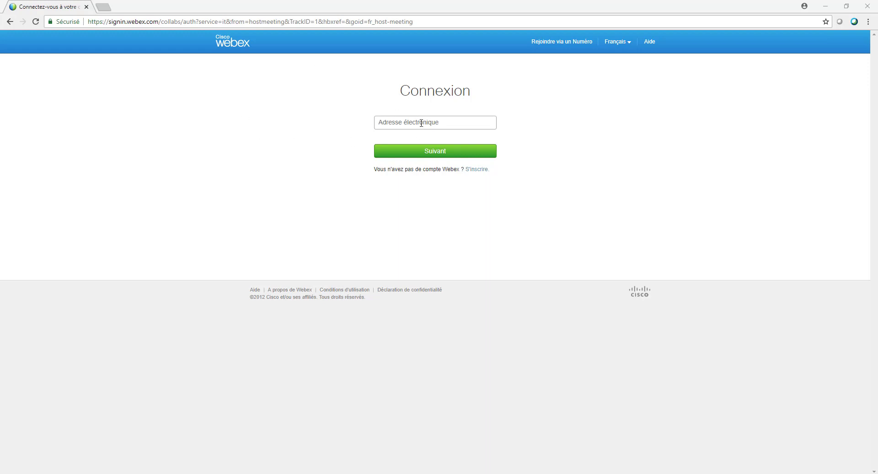
Step: Sign in to Webex with the account's e-mail address and password
click(421, 122)
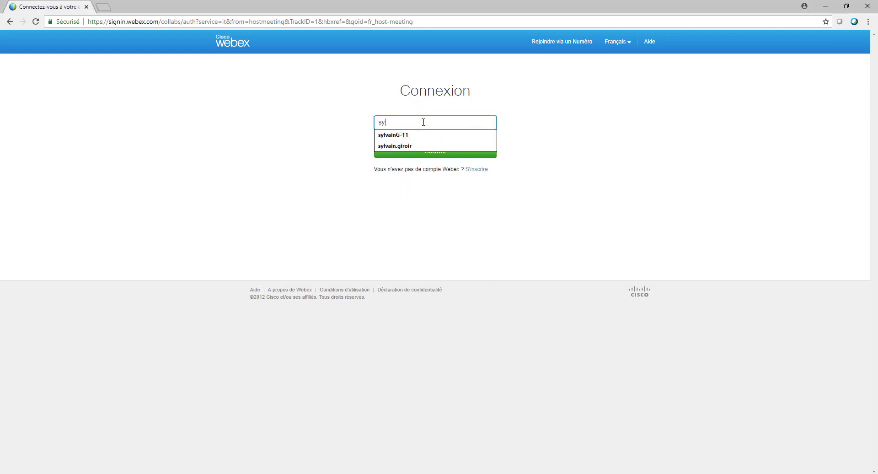
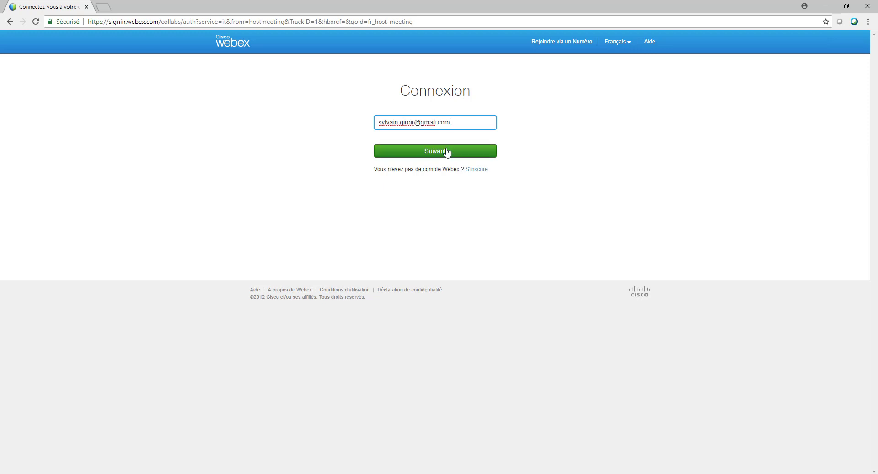
click(446, 151)
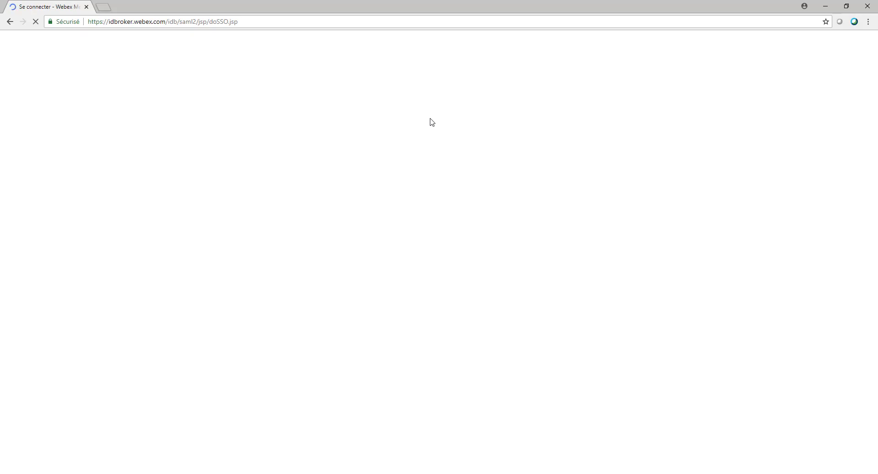
click(427, 214)
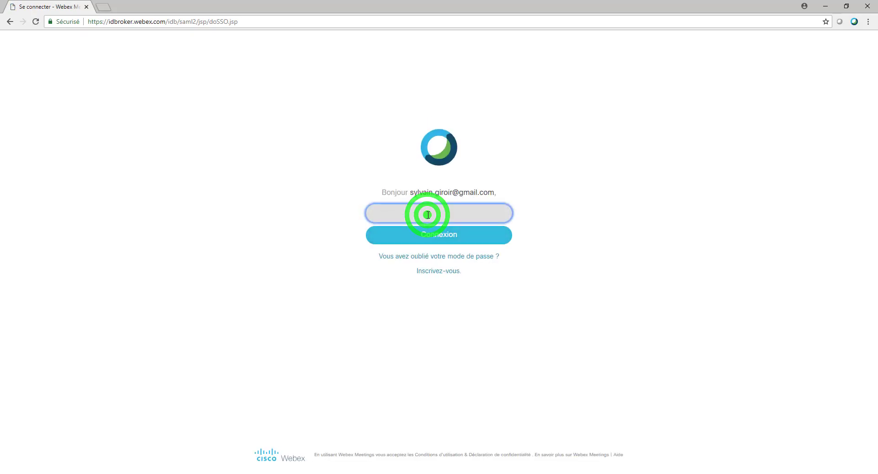
text(••)
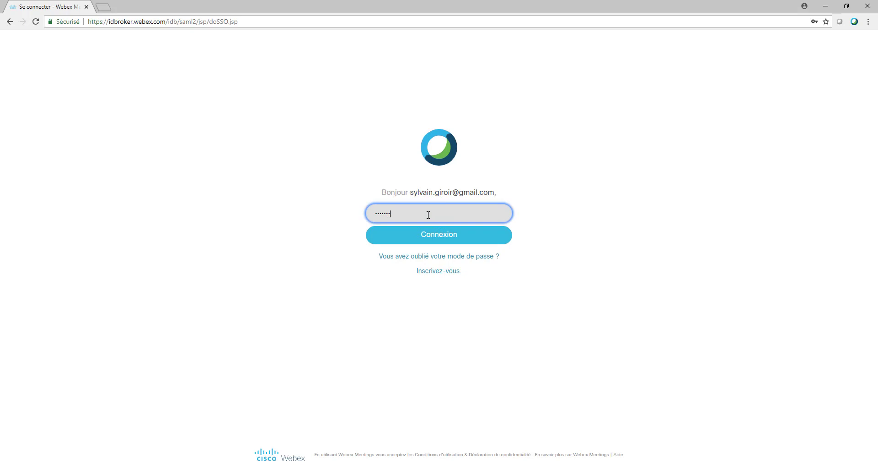
click(414, 240)
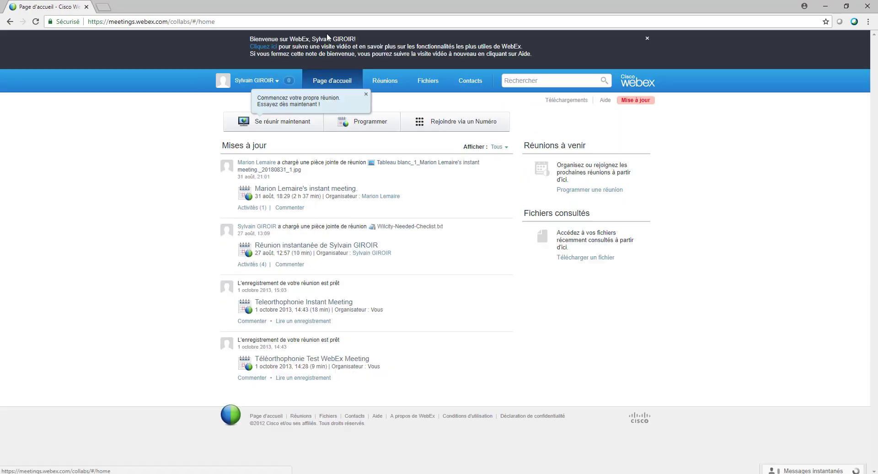
Step: Go to the Réunions page and bring up the Se réunir maintenant instant-meeting form
click(367, 92)
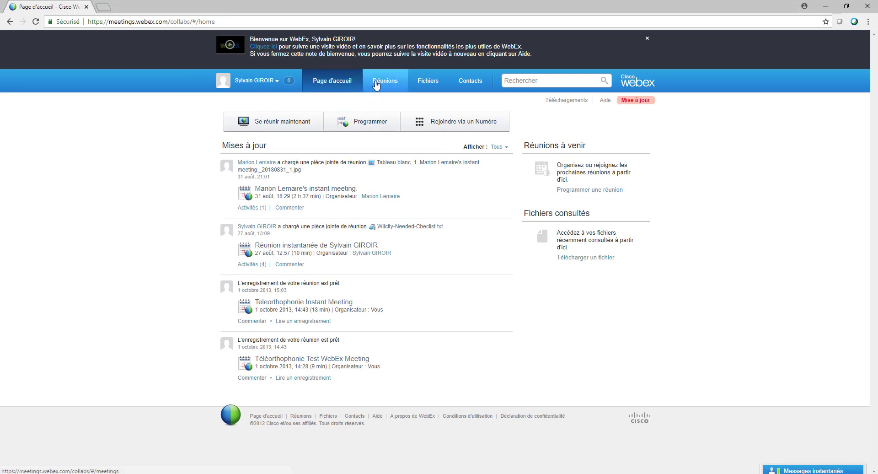
click(383, 81)
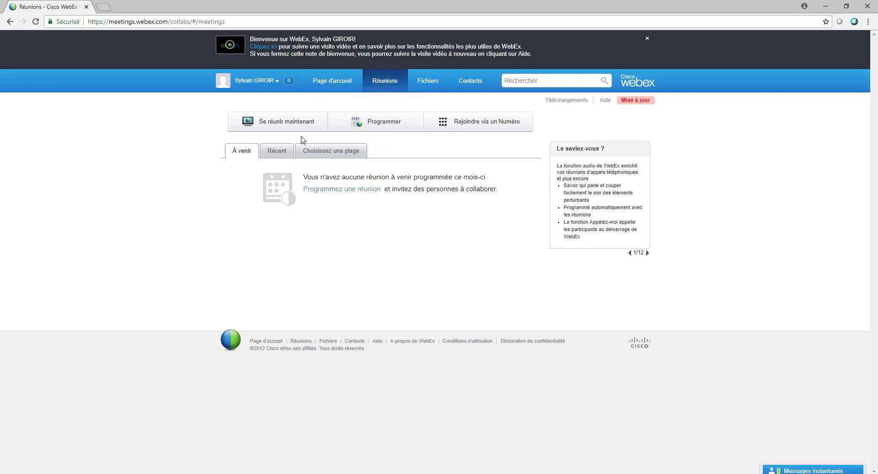
click(276, 123)
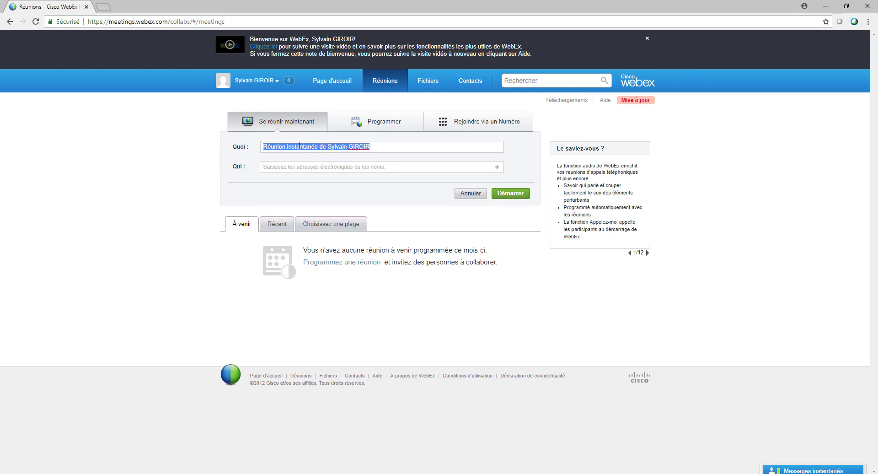
Step: Replace the default Quoi meeting name with a speech-therapy session title
click(300, 145)
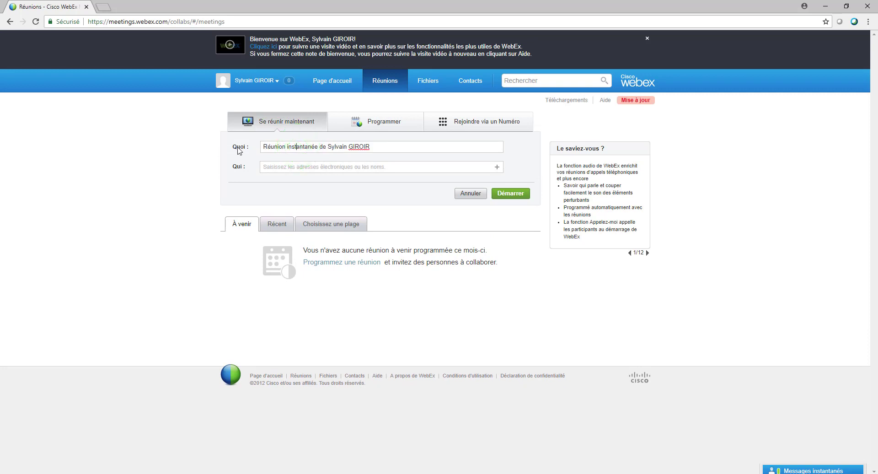
drag(261, 148, 400, 149)
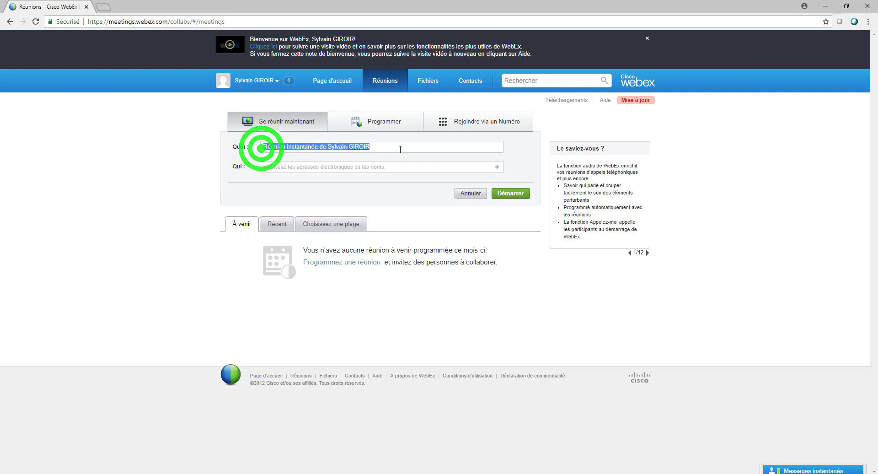
text(S)
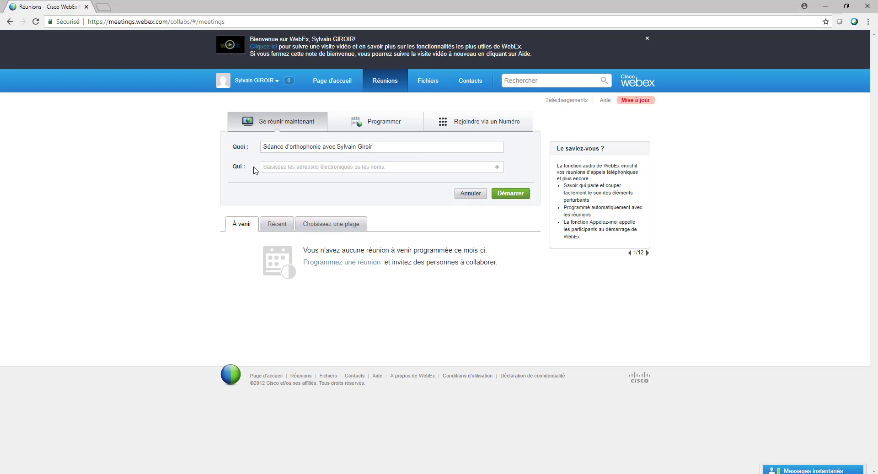
Step: Add an invitee's e-mail address under Qui and start the instant meeting
click(271, 168)
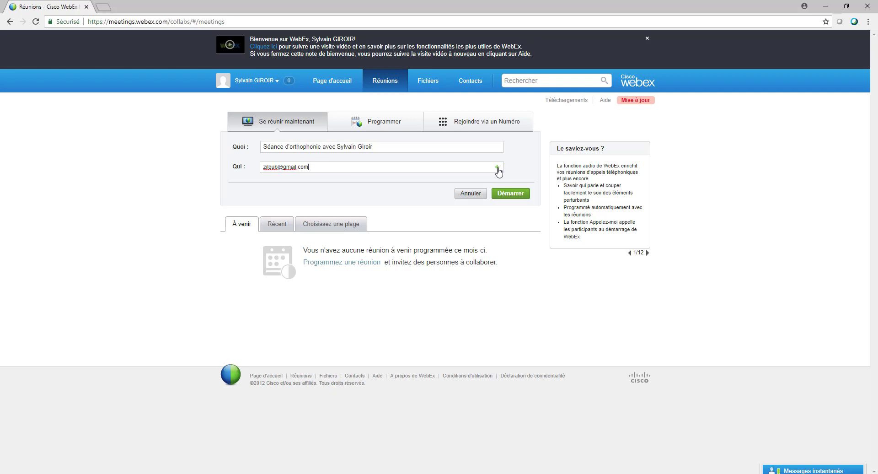
click(498, 169)
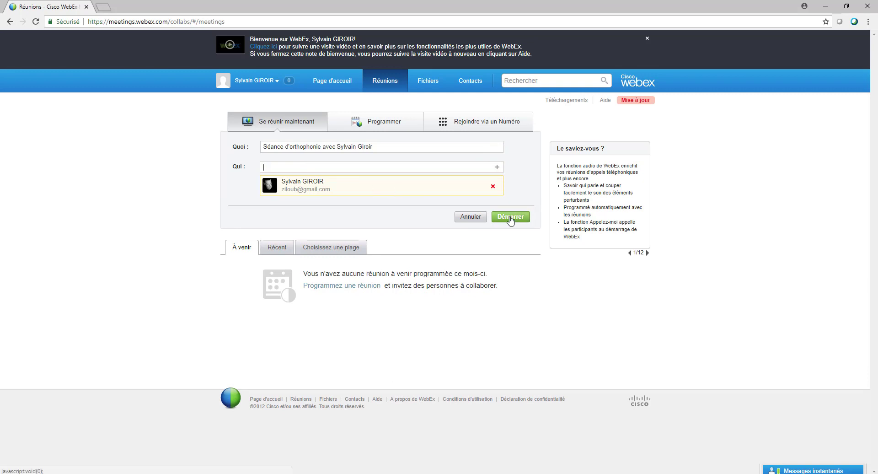
click(511, 220)
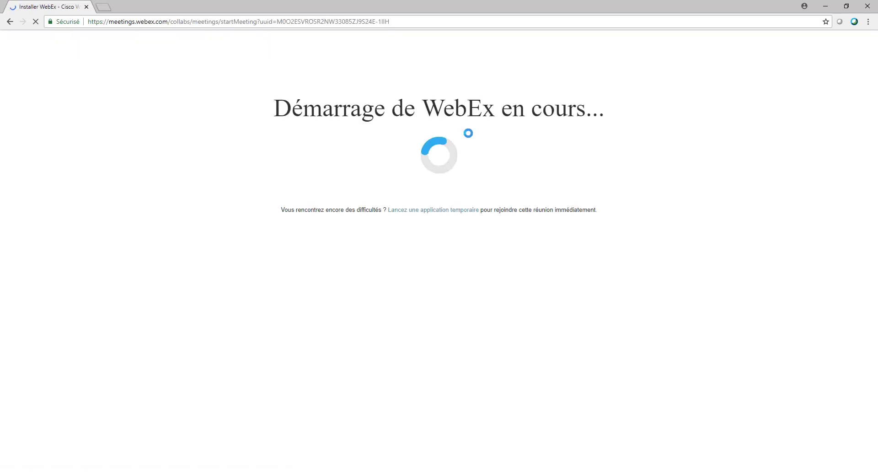
Step: Bring the loading speech-therapy meeting window into focus
click(433, 72)
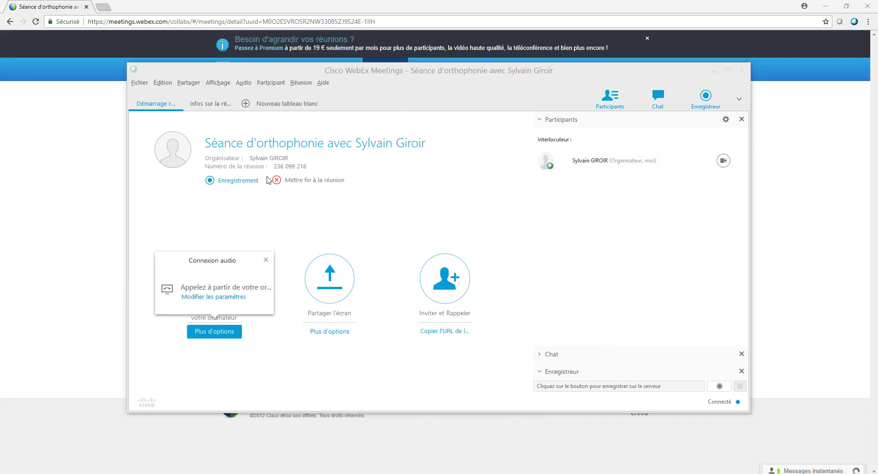
click(211, 138)
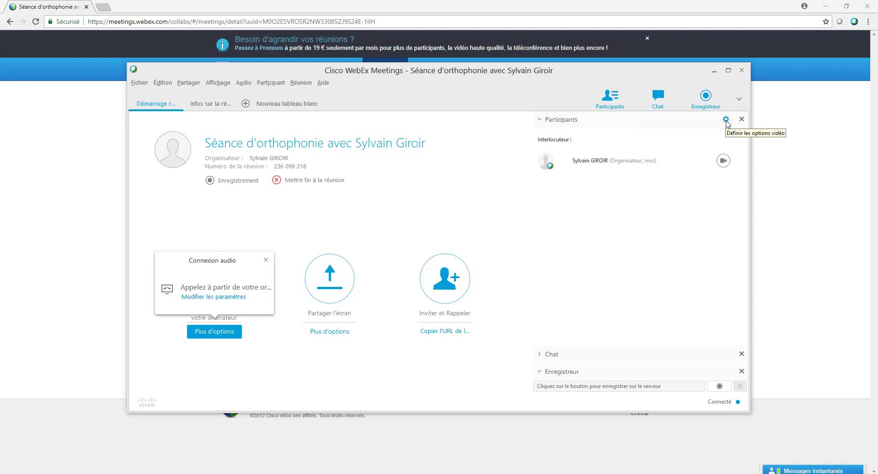
Step: Confirm Microsoft LifeCam HD-5000 as the camera in the video options, leaving it unchanged
click(726, 120)
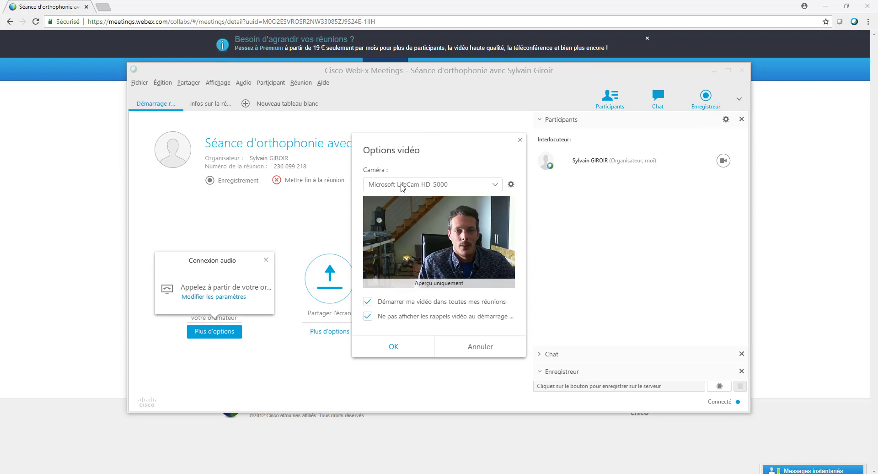
click(466, 184)
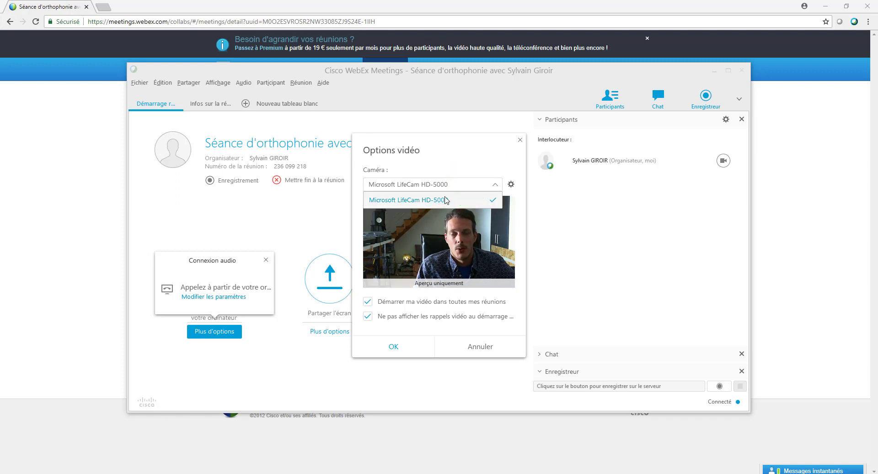
click(455, 165)
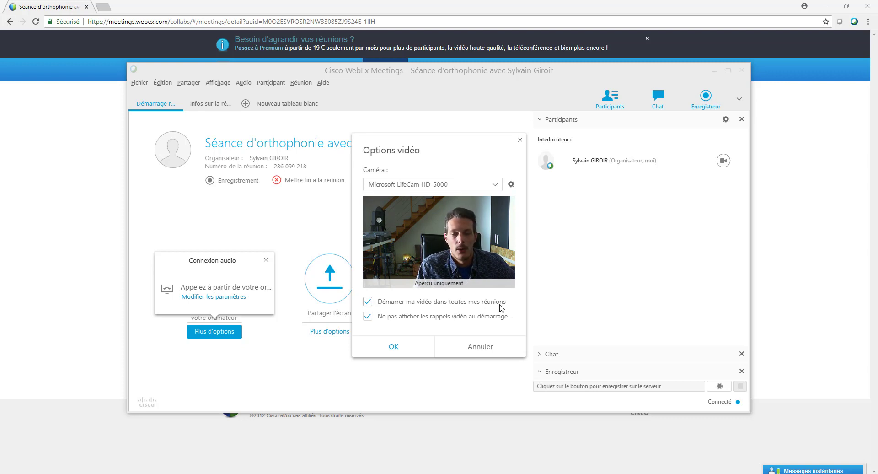
click(401, 351)
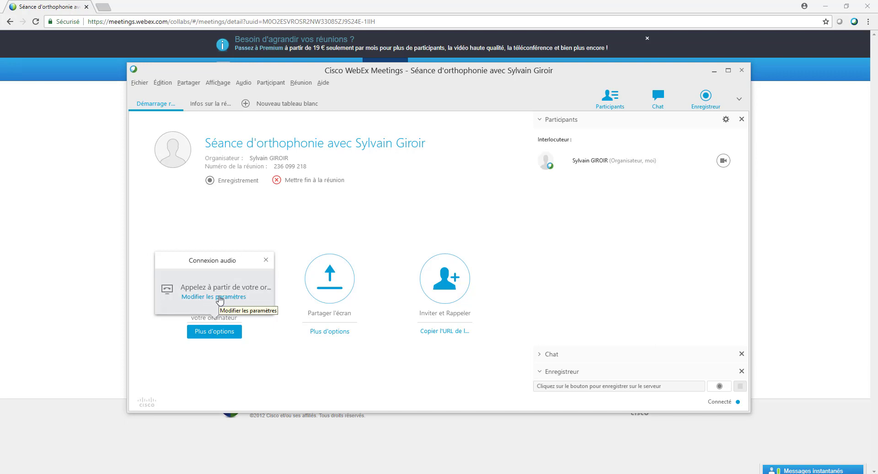
Step: Test the USB speakers in the computer audio settings, then close the settings
click(219, 297)
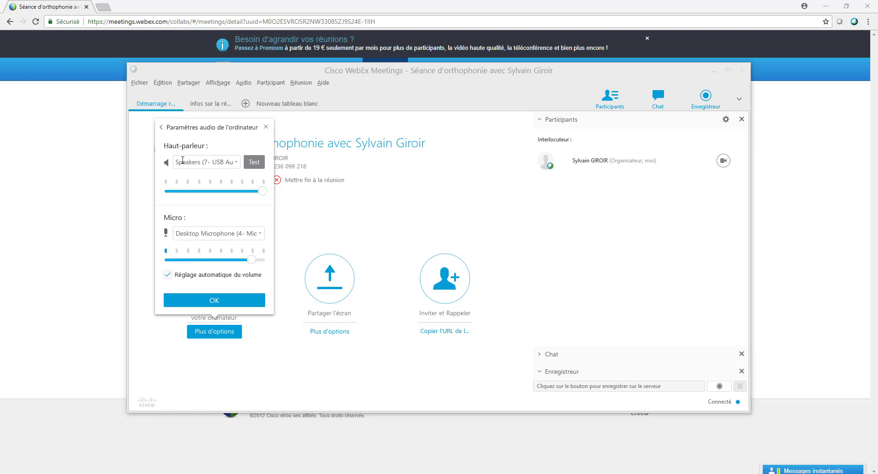
click(255, 163)
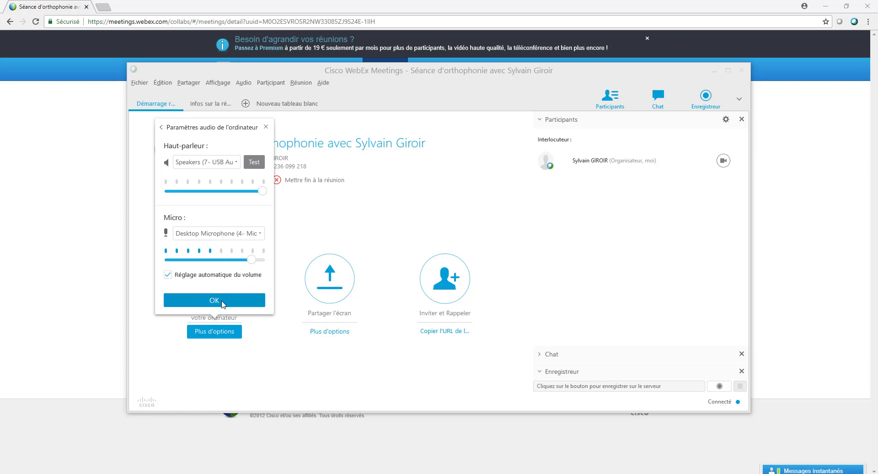
click(215, 299)
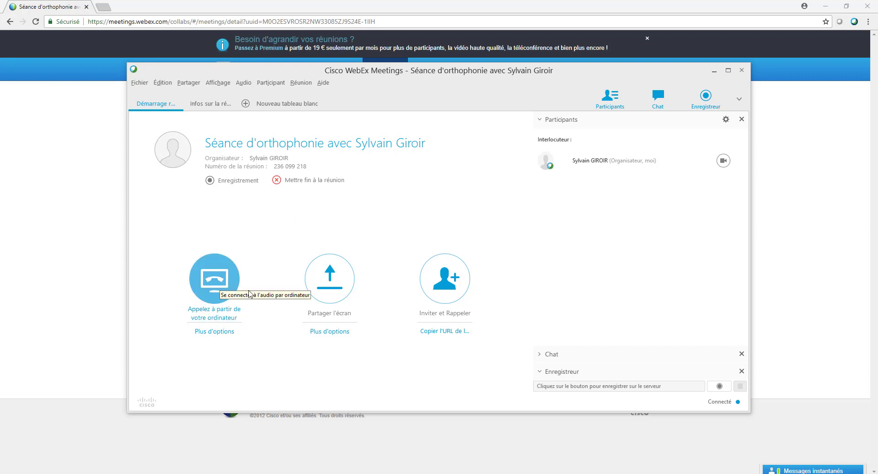
Step: Join audio from the computer, switch the microphone to Desktop Microphone, and test the speakers
click(223, 284)
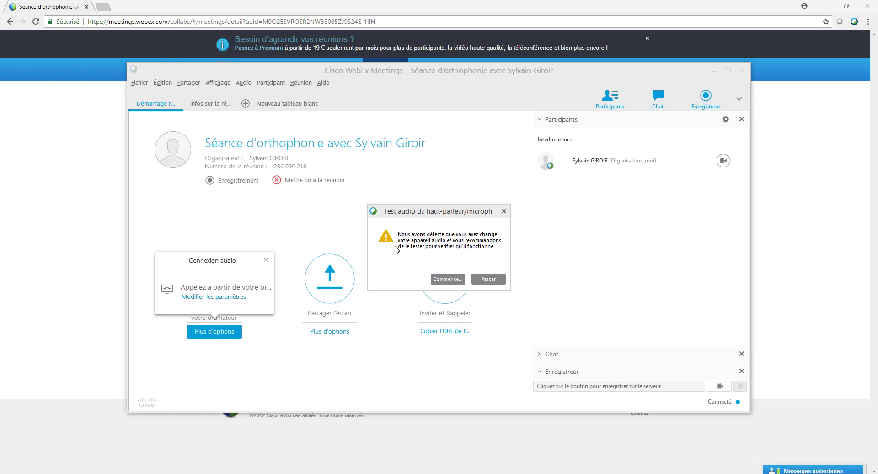
click(448, 280)
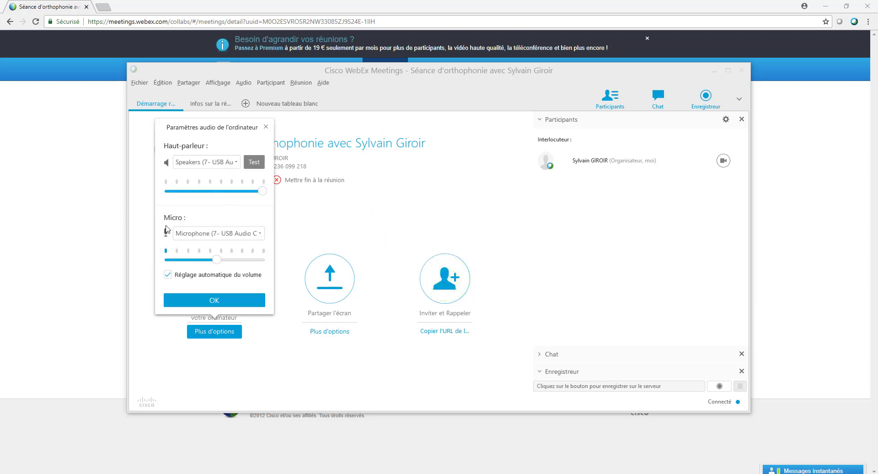
click(221, 235)
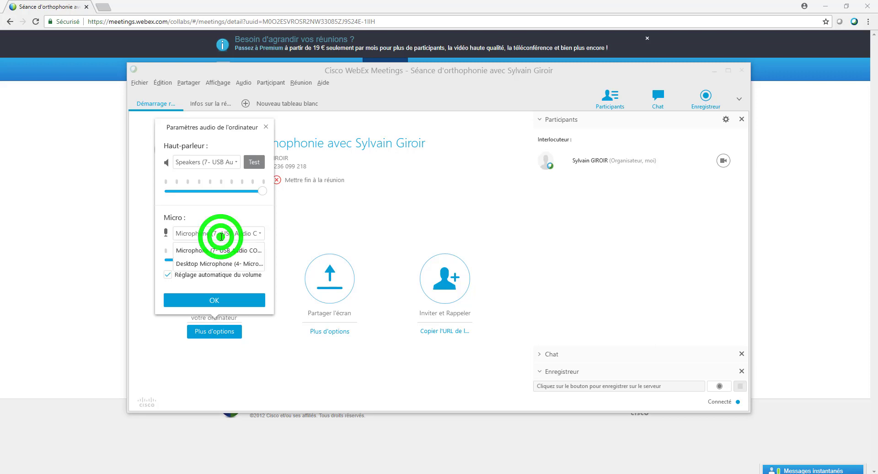
click(215, 263)
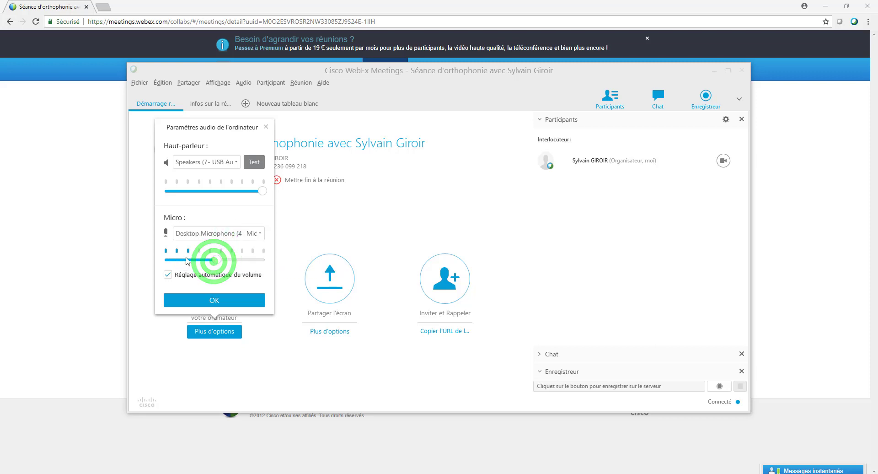
click(253, 166)
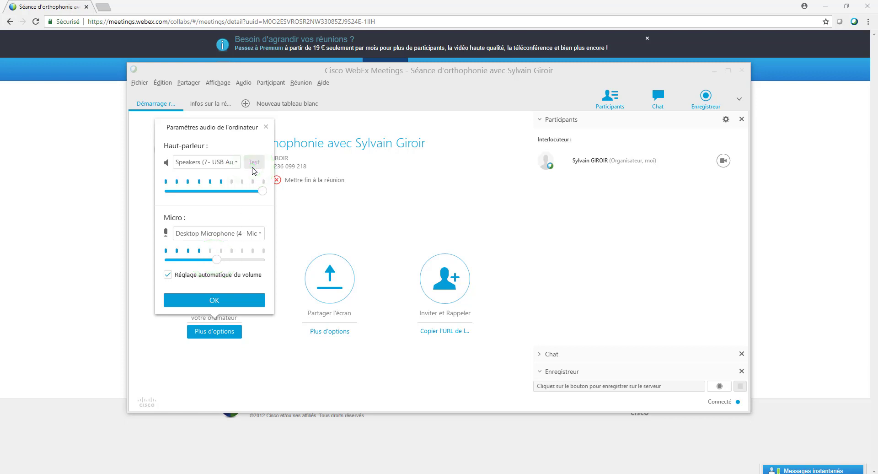
Step: Apply the audio settings so computer audio connects and the webcam video appears
click(220, 302)
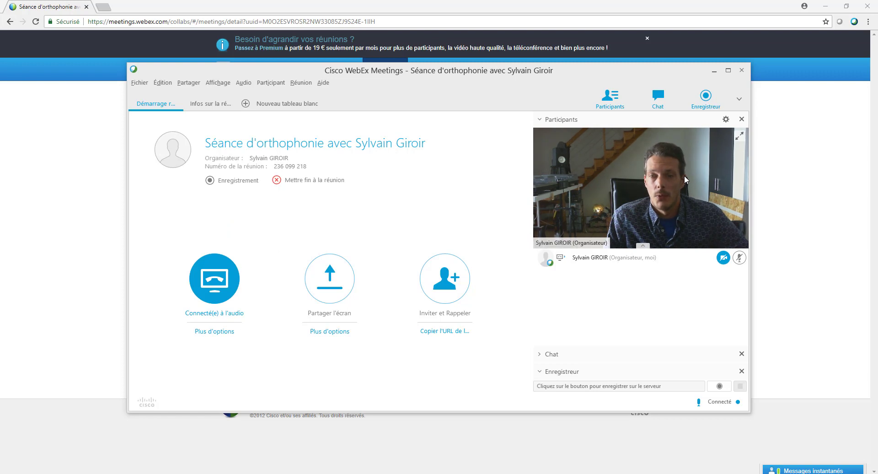
mouse_move(568, 263)
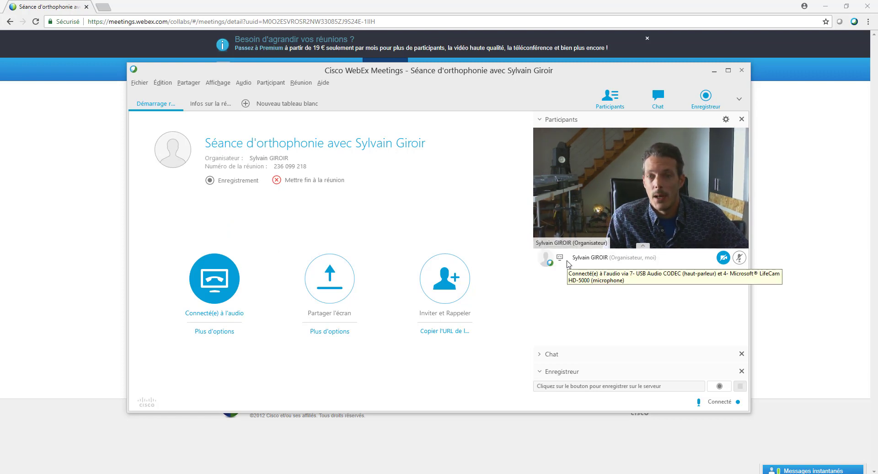